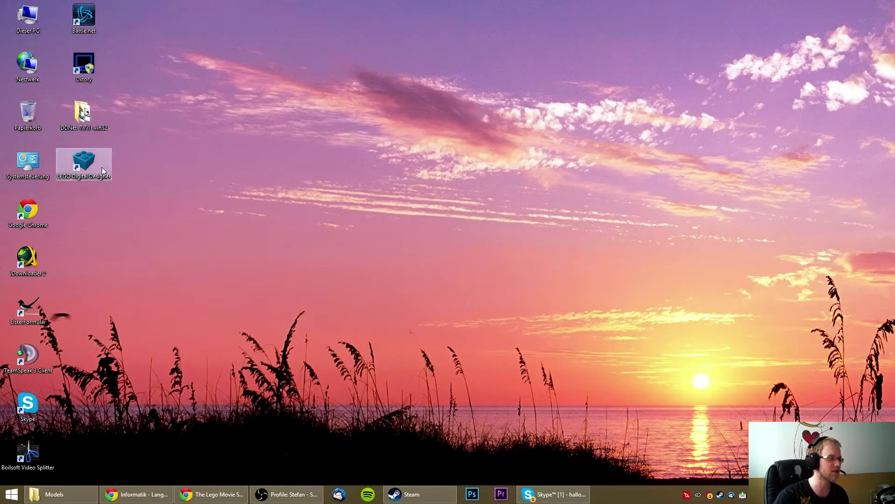
Launch LEGO Digital Designer in a maximized window and open the existing model Lego Worlds.lxf
drag(191, 150, 58, 204)
click(179, 187)
double_click(91, 175)
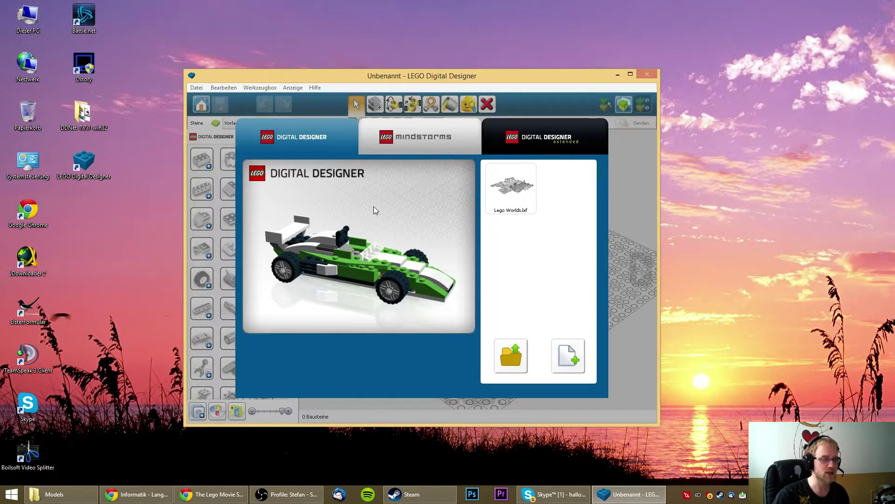
click(631, 74)
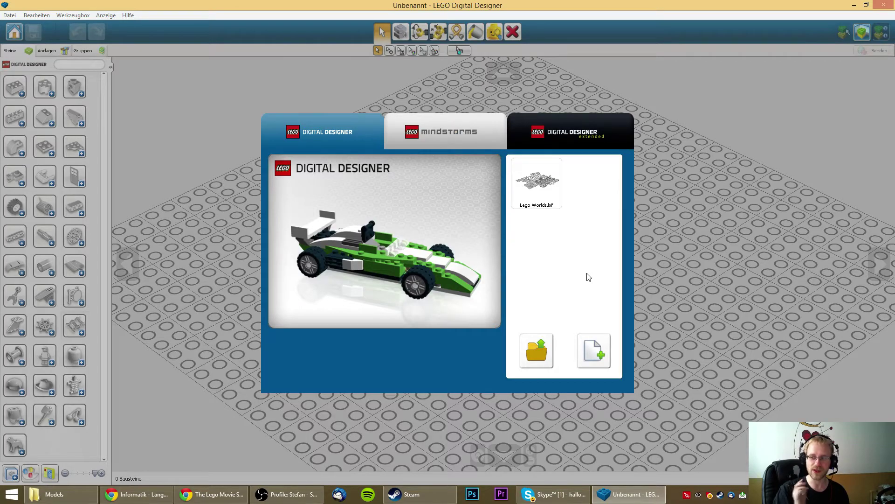
double_click(544, 183)
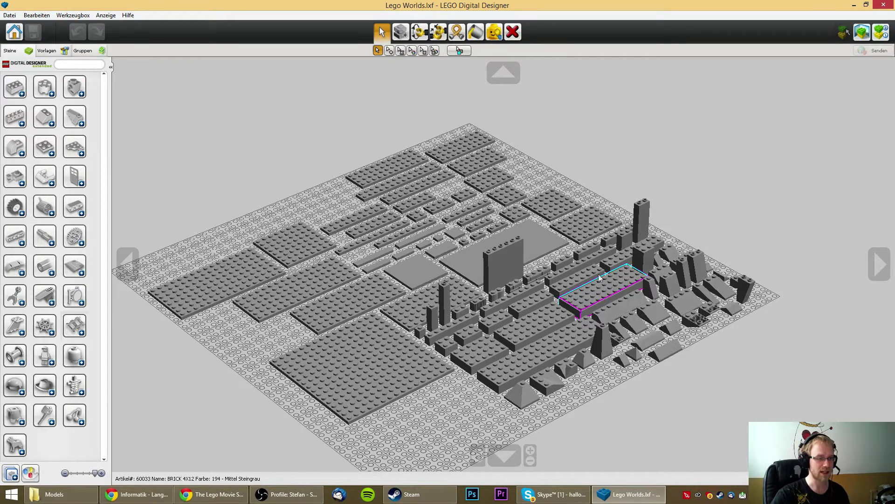
Clone the PLATE 6X8 into the empty far area of the scene and stack a second copy on it, offset by one stud
click(607, 295)
click(597, 225)
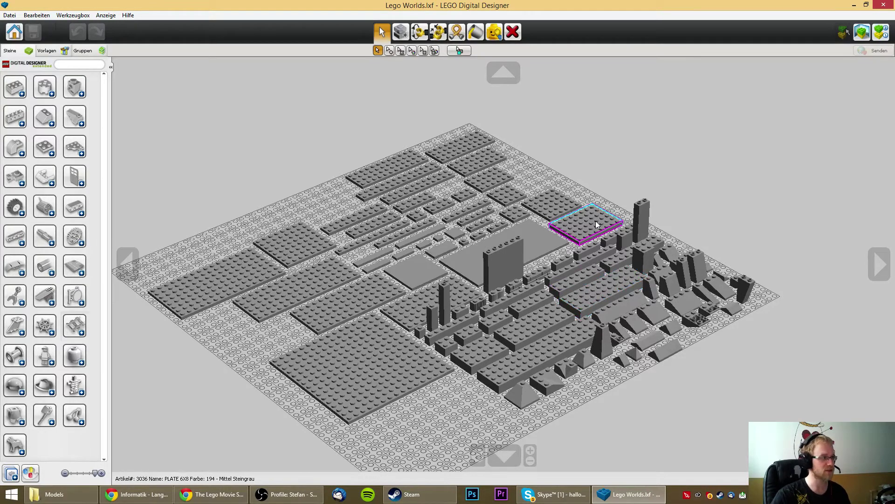
drag(595, 220, 628, 141)
click(625, 139)
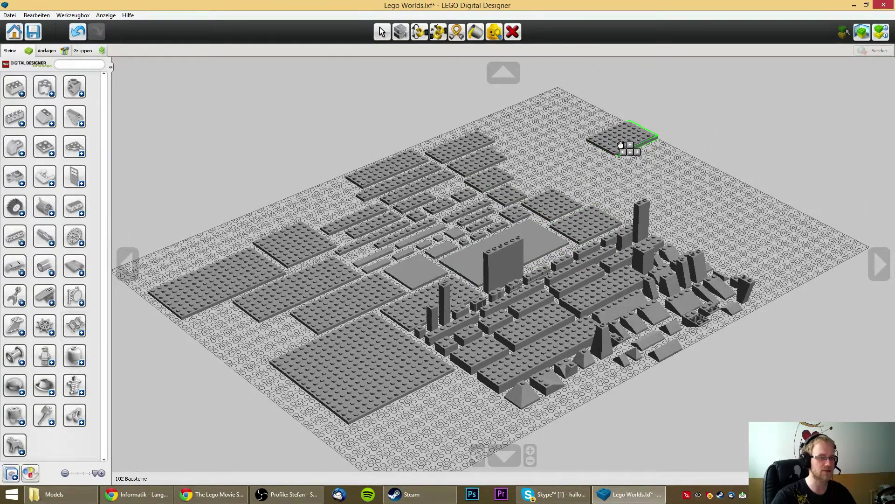
click(620, 137)
scroll(575, 190, up, 5)
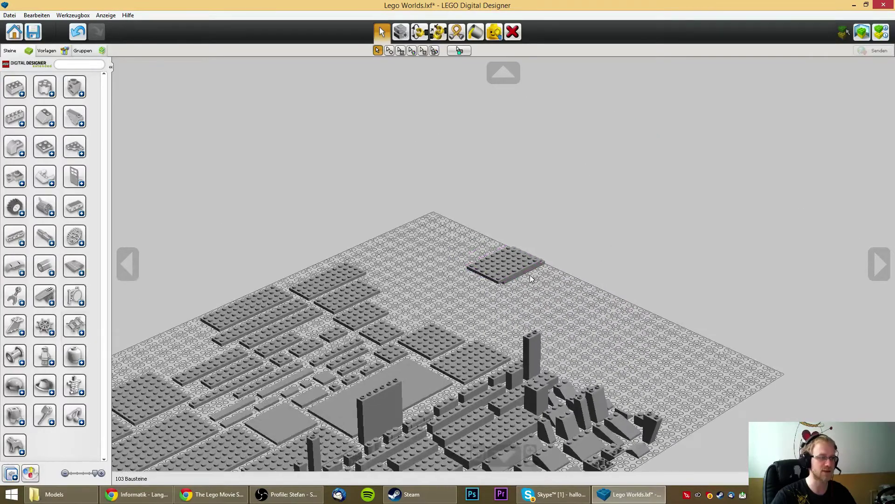
Delete every brick in the scene except the two stacked 6x8 plates
right_drag(506, 263, 485, 183)
drag(345, 81, 742, 245)
key(Delete)
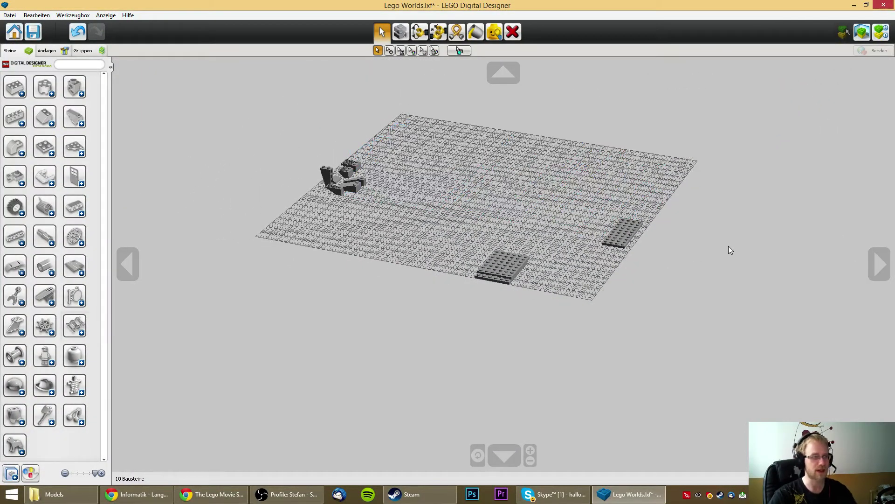
drag(318, 136, 670, 254)
key(Delete)
Examine up close and from opposite sides how the two 6x8 plates overlap
scroll(518, 269, up, 5)
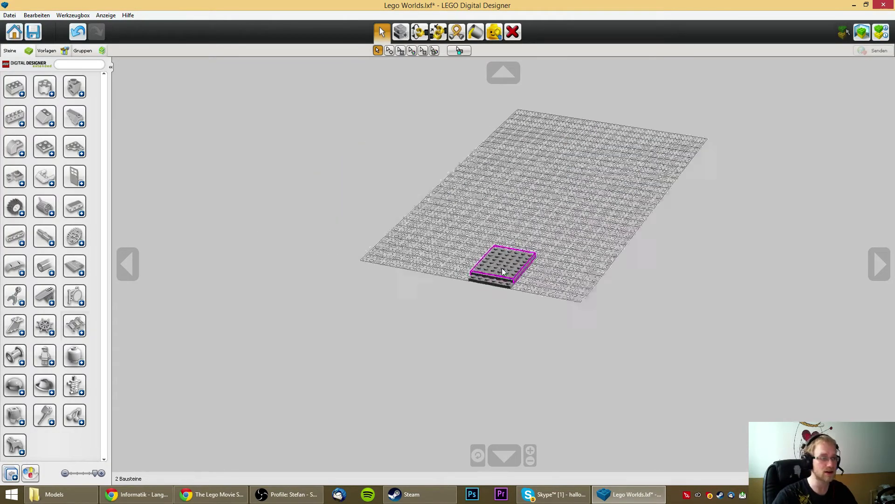
scroll(533, 278, up, 10)
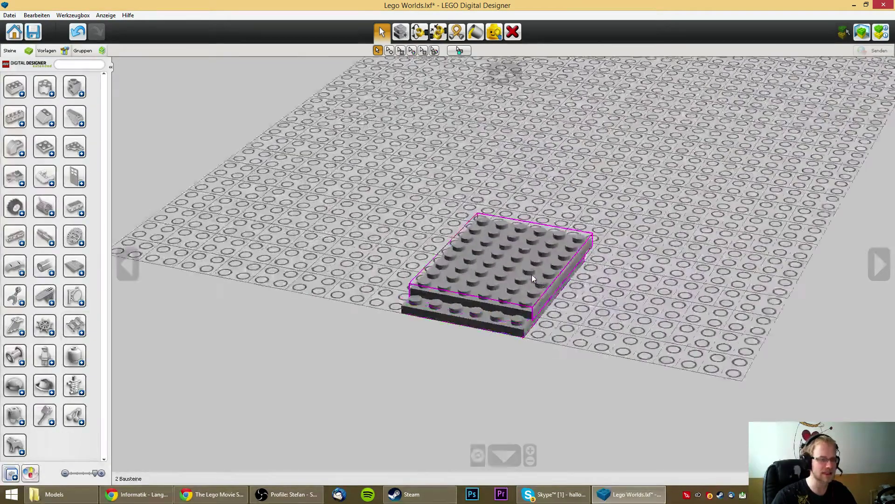
scroll(533, 276, down, 5)
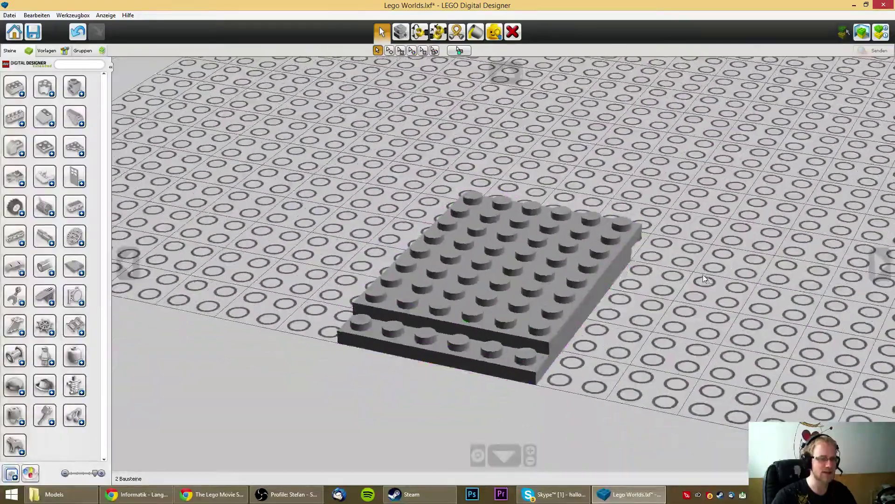
right_drag(533, 276, 673, 160)
scroll(470, 267, down, 5)
scroll(353, 208, up, 5)
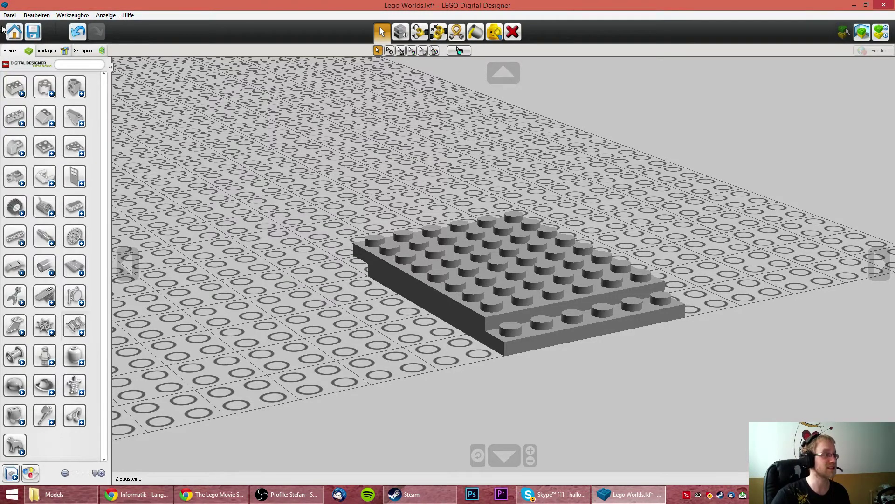
click(9, 14)
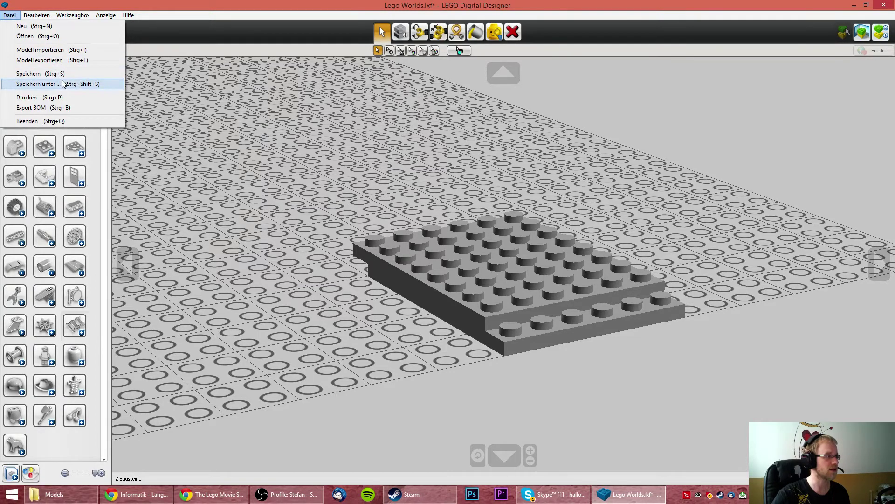
click(64, 84)
click(101, 224)
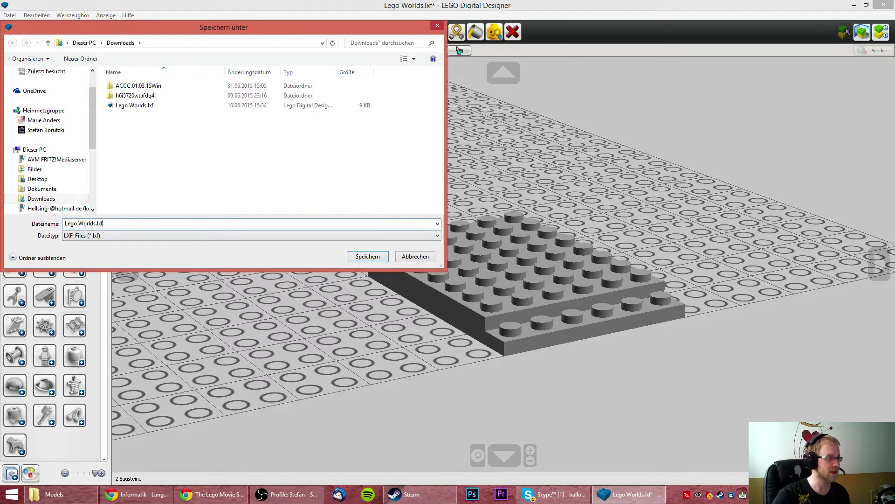
click(413, 257)
click(9, 15)
click(46, 64)
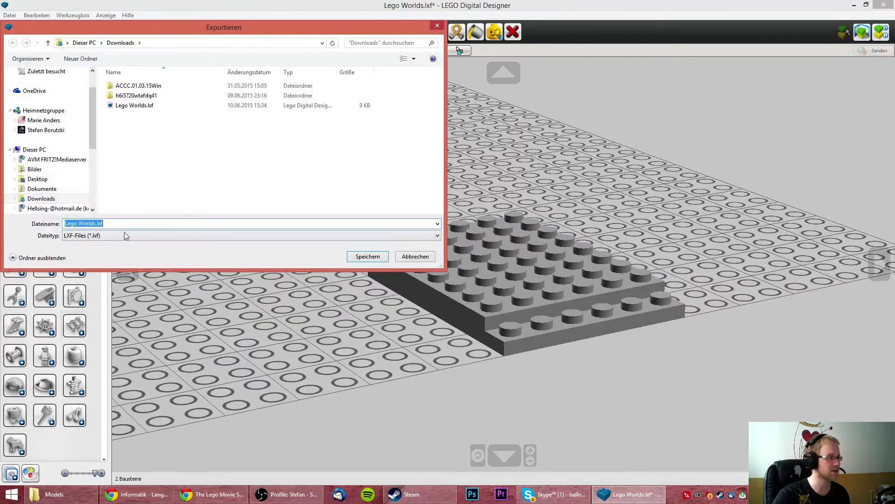
drag(104, 223, 93, 223)
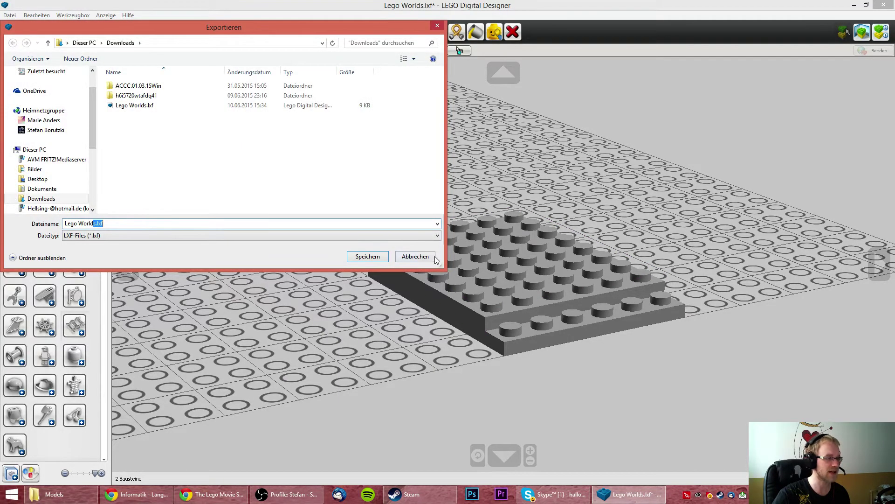
click(415, 256)
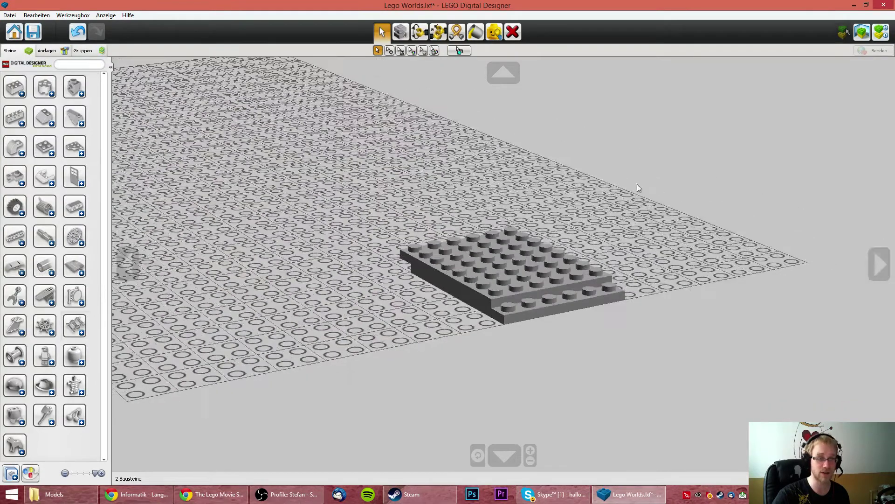
scroll(639, 188, down, 5)
right_drag(639, 188, 497, 205)
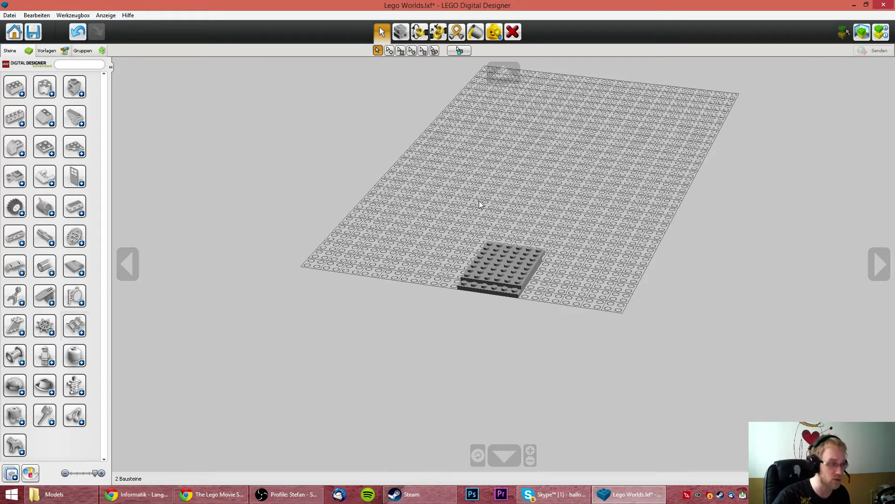
Switch to File Explorer and open the user's profile folder under Benutzer on drive C:
click(88, 500)
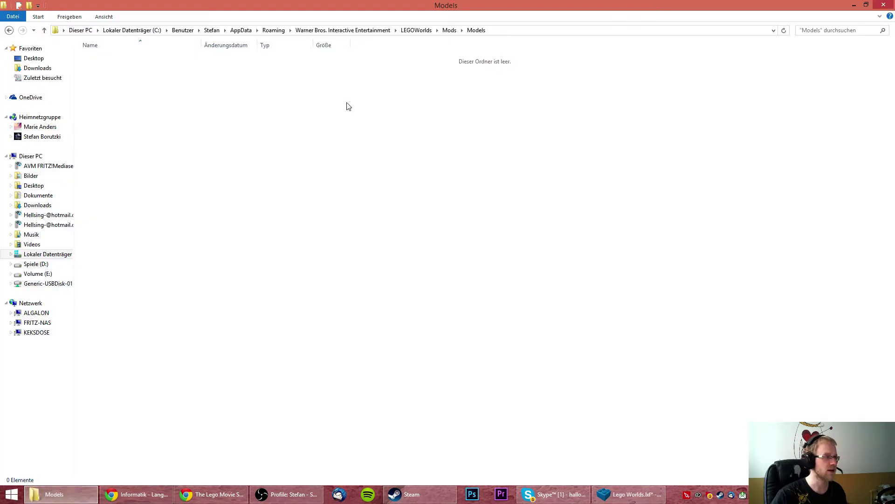
click(53, 258)
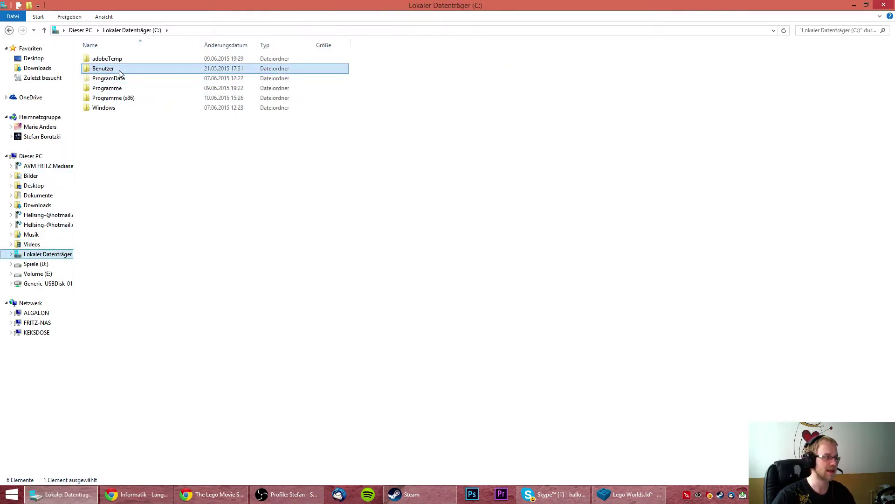
double_click(120, 70)
click(124, 79)
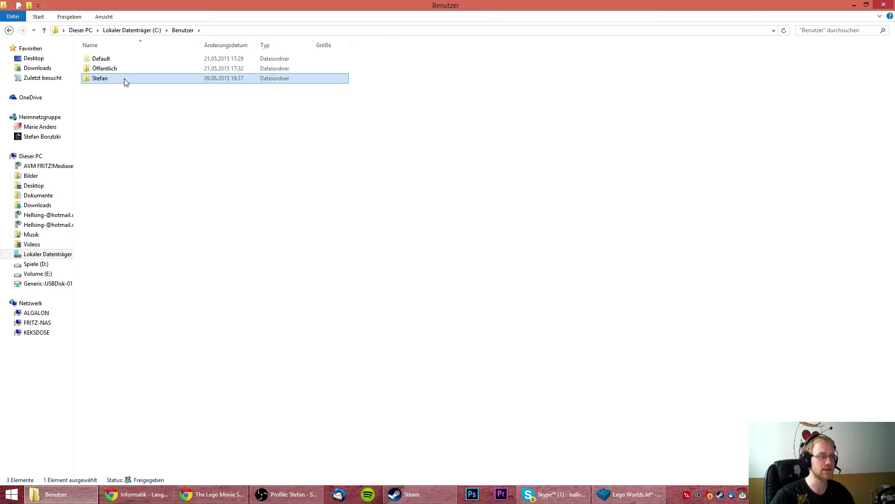
double_click(124, 80)
click(124, 73)
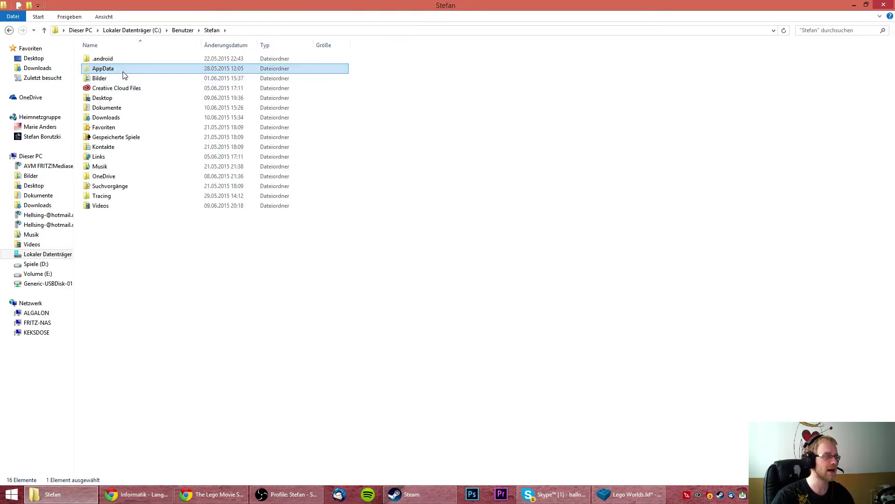
Check the setting for showing hidden files, folders and drives in the folder options, leaving the dialog without changes
click(112, 17)
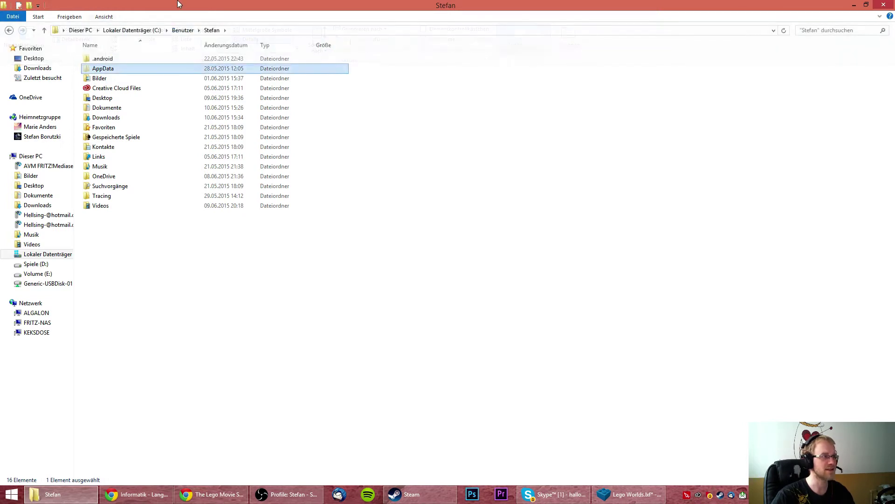
click(178, 4)
click(106, 17)
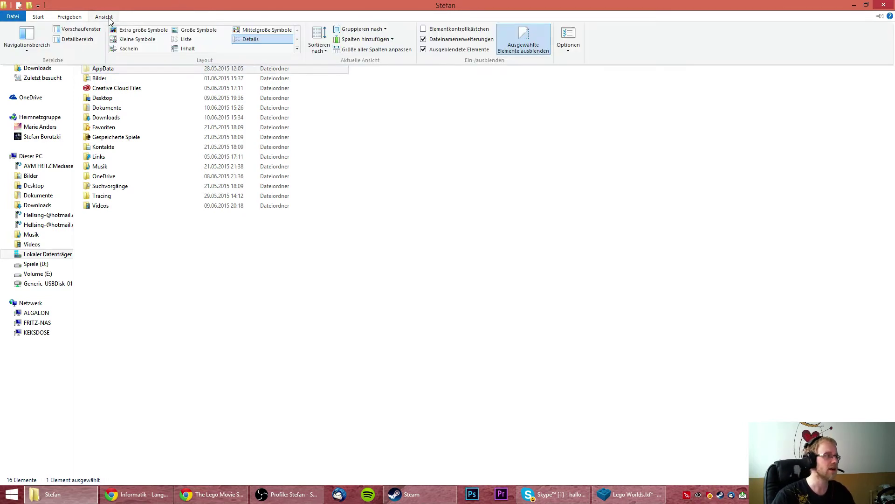
click(562, 46)
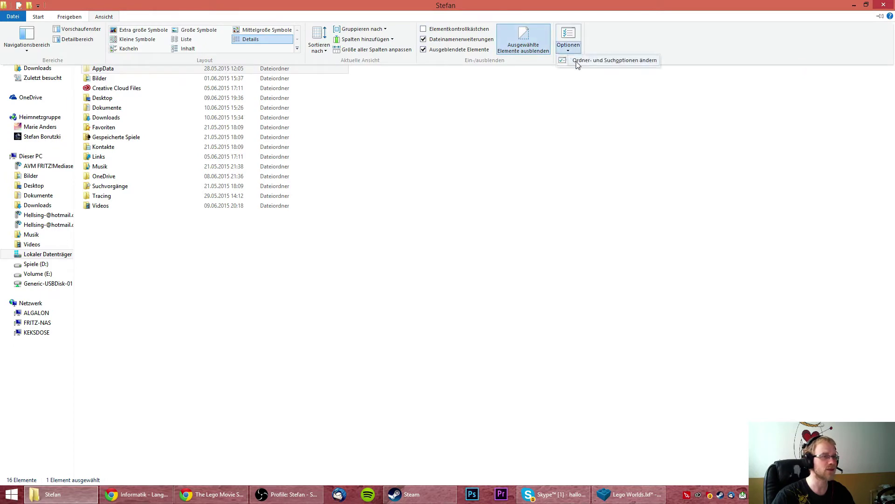
click(578, 62)
drag(138, 57, 518, 67)
click(432, 80)
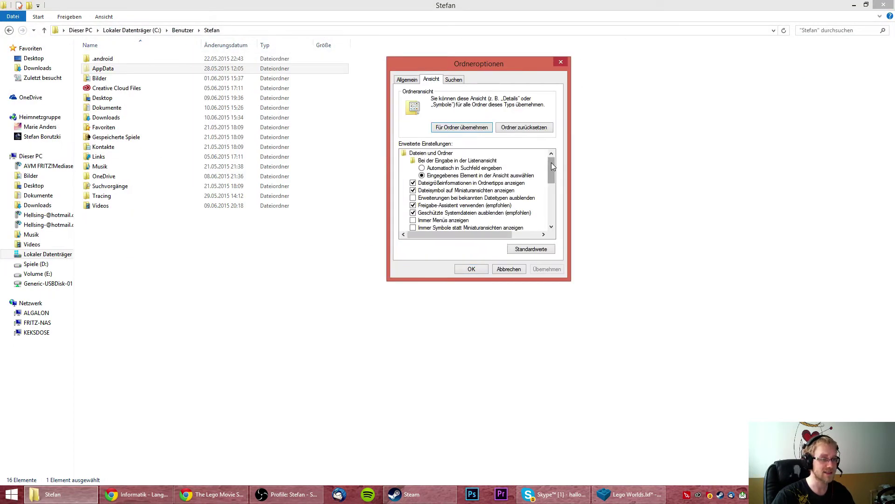
drag(552, 166, 554, 218)
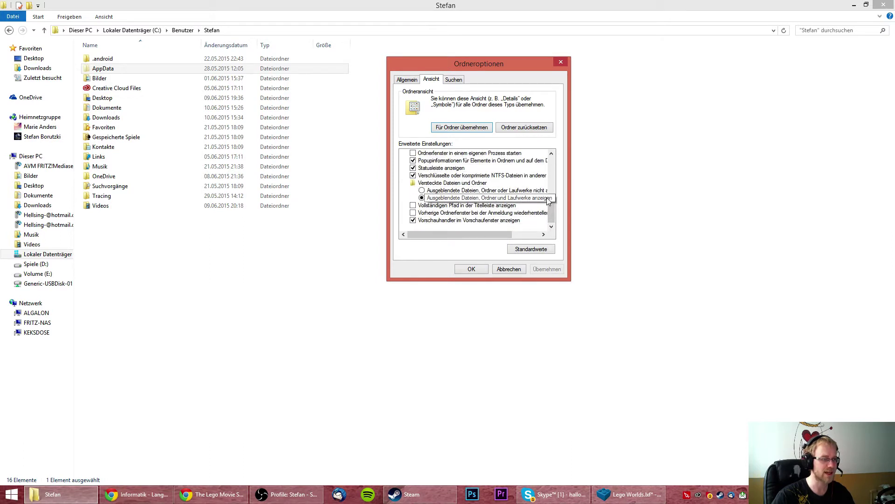
click(510, 269)
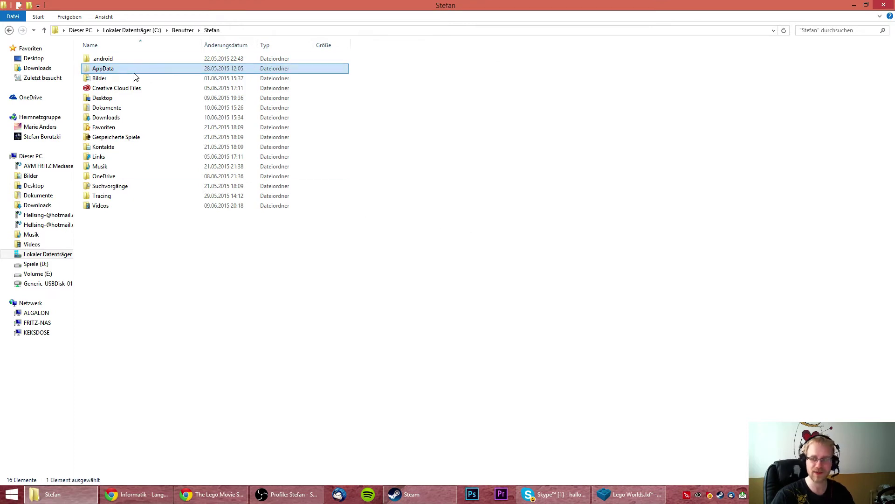
Open the Roaming folder inside AppData
mouse_move(134, 76)
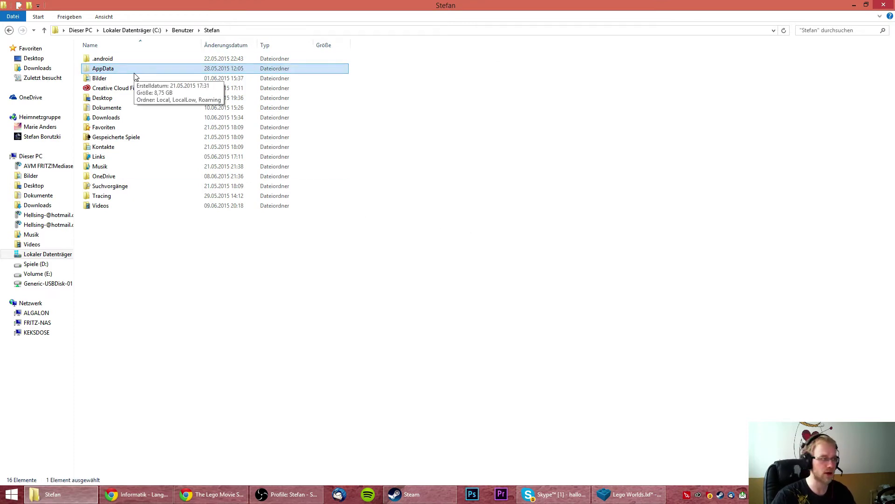
double_click(134, 70)
click(143, 81)
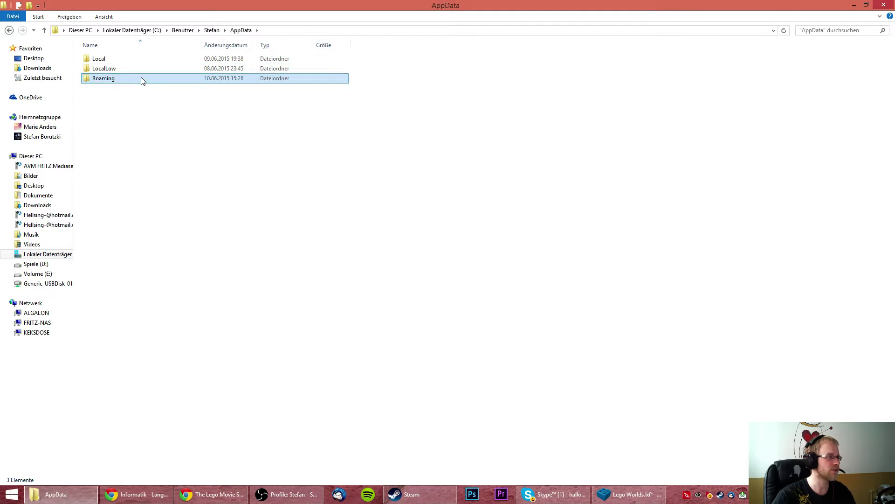
double_click(143, 81)
Open the game's model folder at Warner Bros. Interactive Entertainment\LEGOWorlds\Mods\Models
click(163, 310)
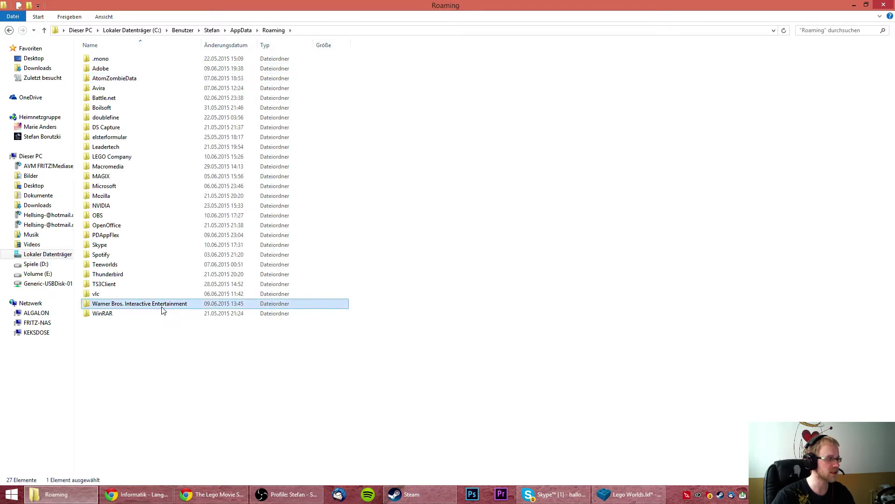
double_click(163, 310)
click(134, 68)
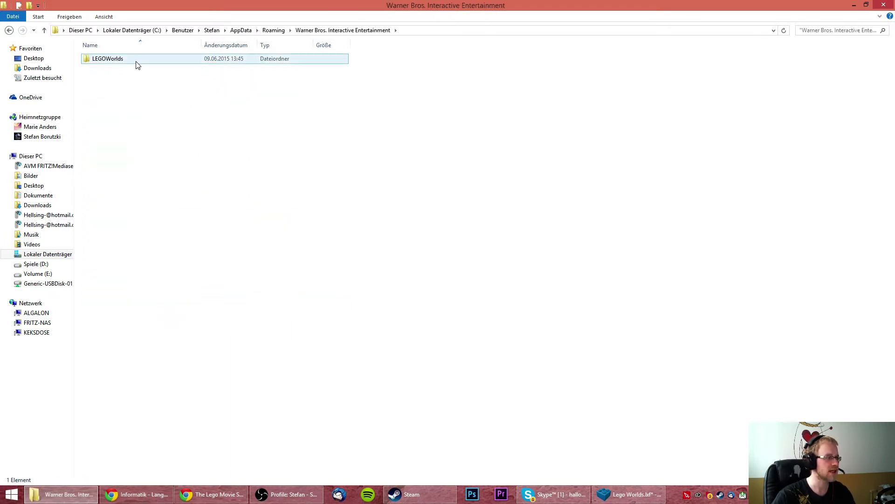
double_click(137, 64)
click(138, 89)
double_click(138, 90)
click(129, 63)
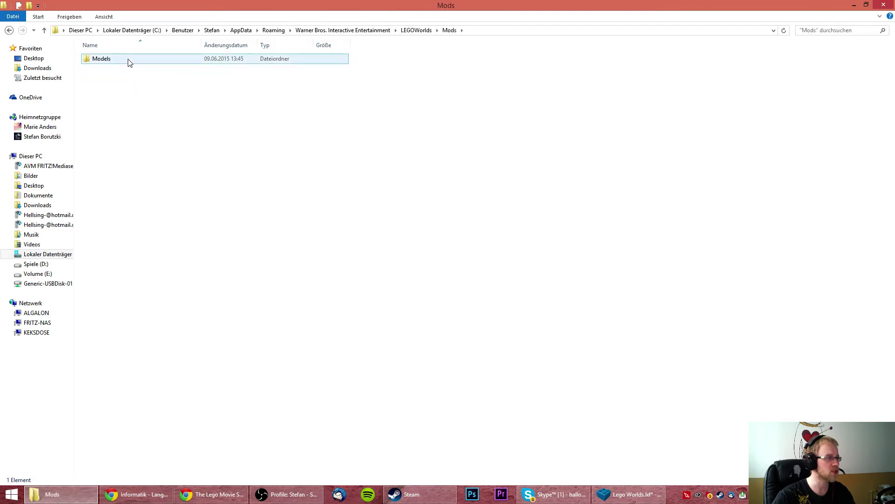
double_click(130, 62)
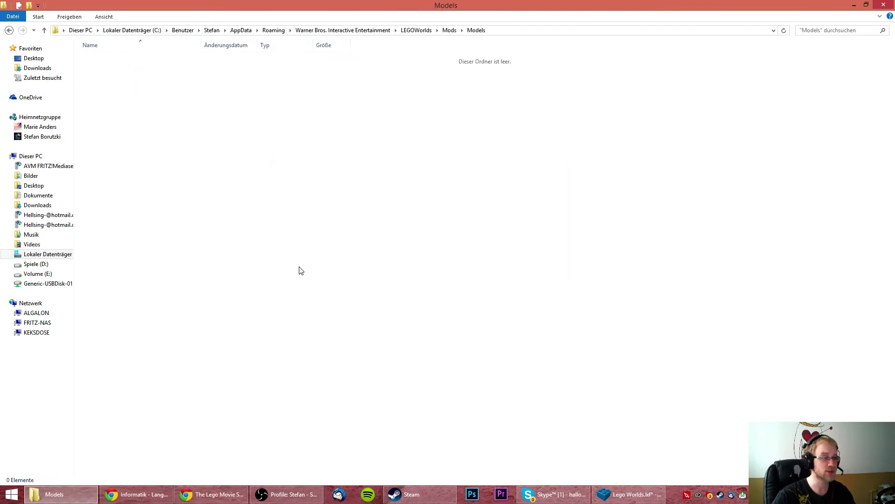